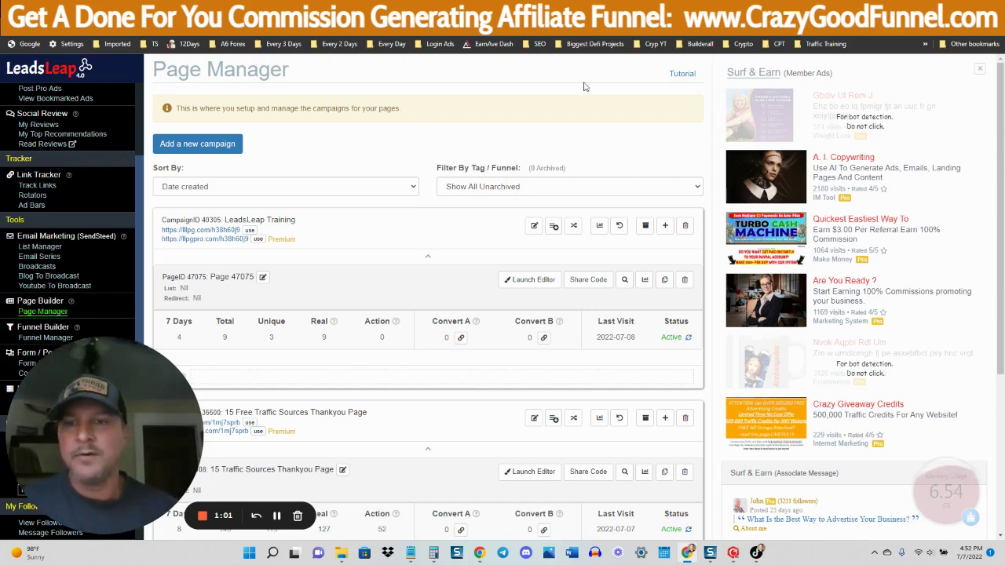
# Browse the existing campaigns and open the 15 Free Traffic Sources campaign's page link
pyautogui.moveTo(100, 425); pyautogui.dragTo(258, 330)
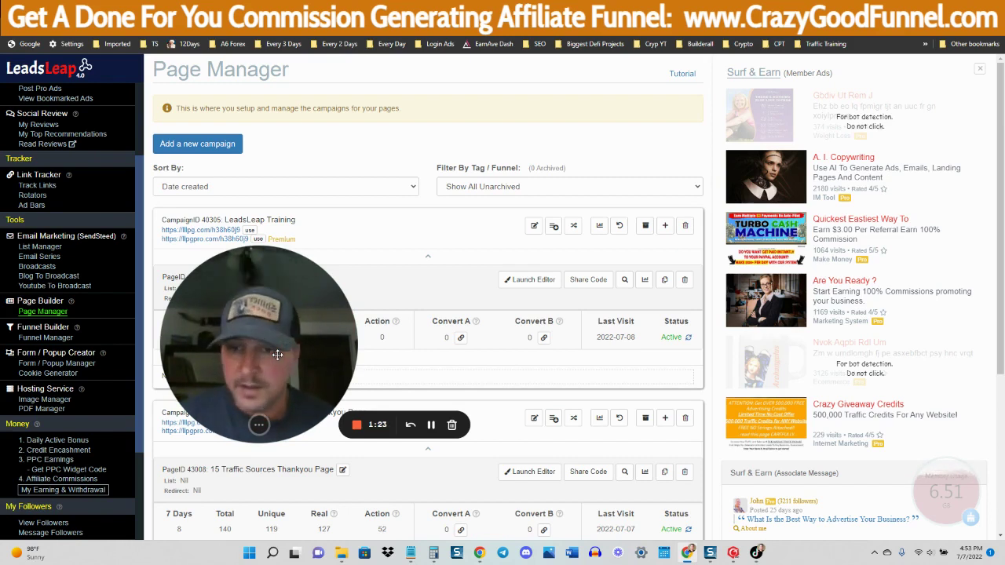
pyautogui.moveTo(277, 355); pyautogui.dragTo(823, 397)
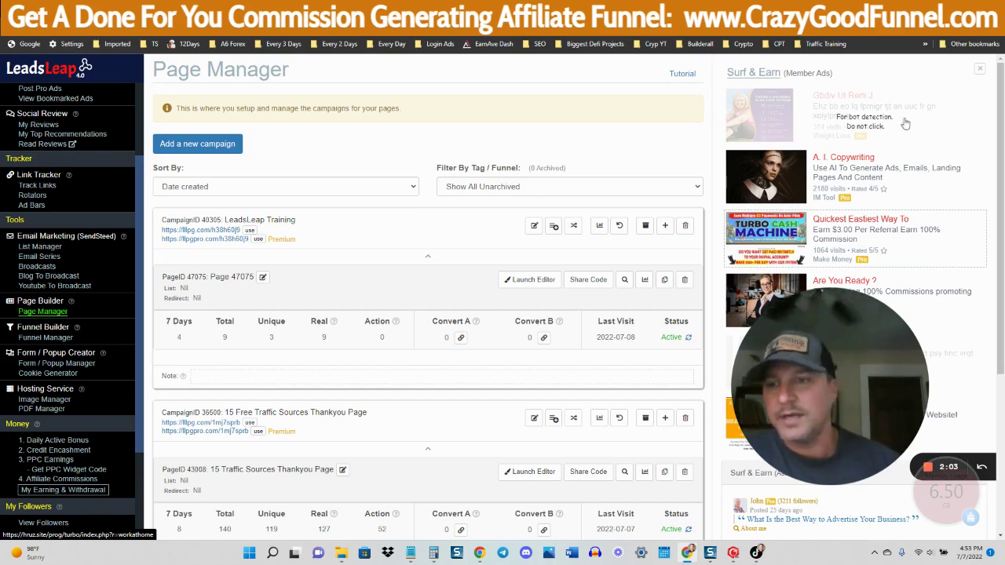
pyautogui.moveTo(768, 417); pyautogui.dragTo(459, 420)
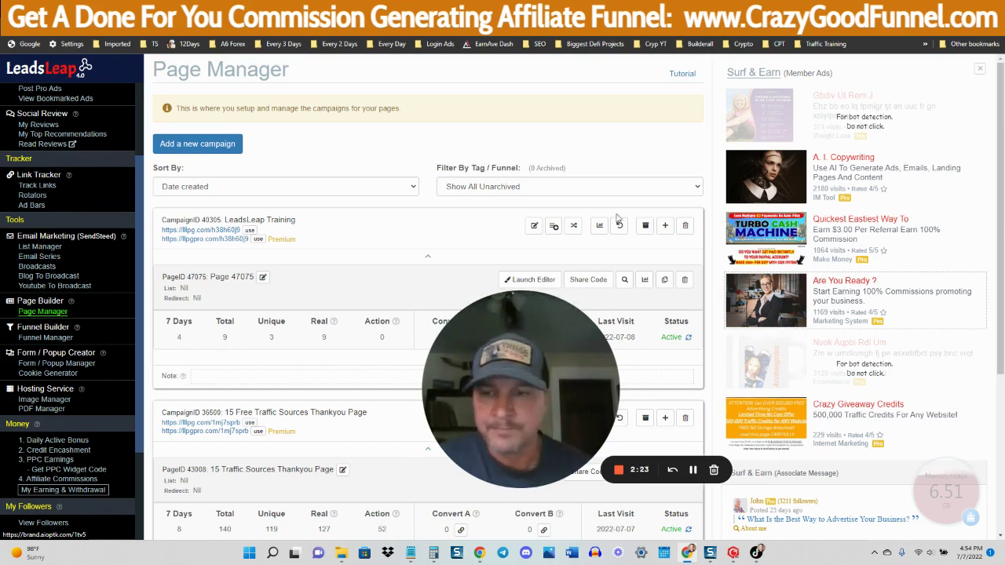
pyautogui.moveTo(509, 397); pyautogui.dragTo(866, 420)
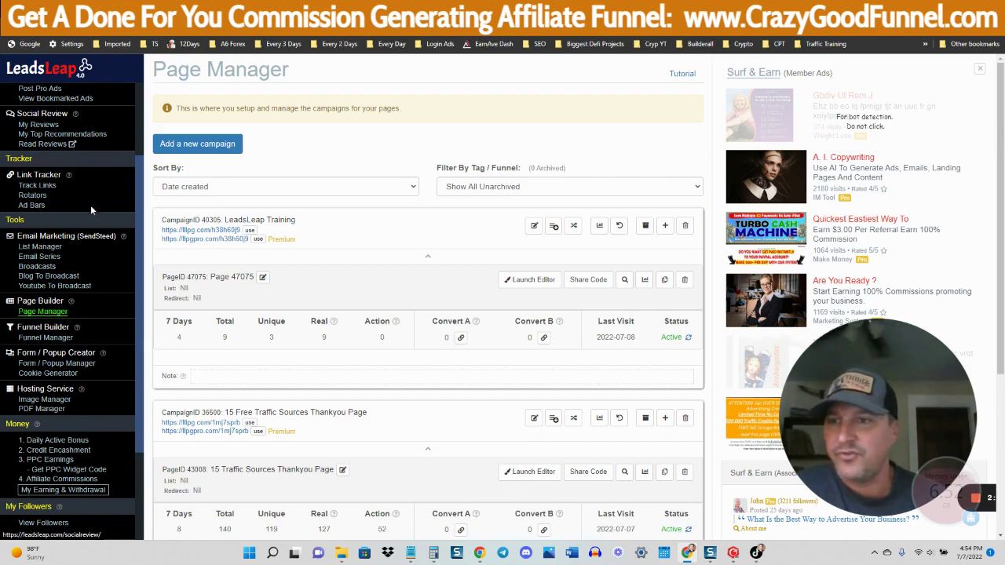
pyautogui.scroll(3, 48, 135)
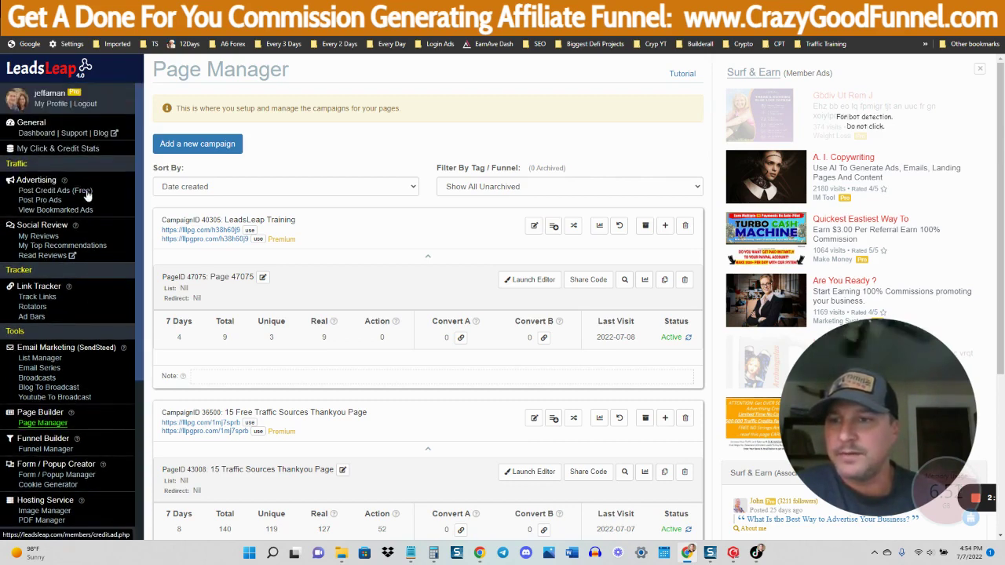
pyautogui.scroll(-2, 63, 200)
pyautogui.scroll(-1, 77, 220)
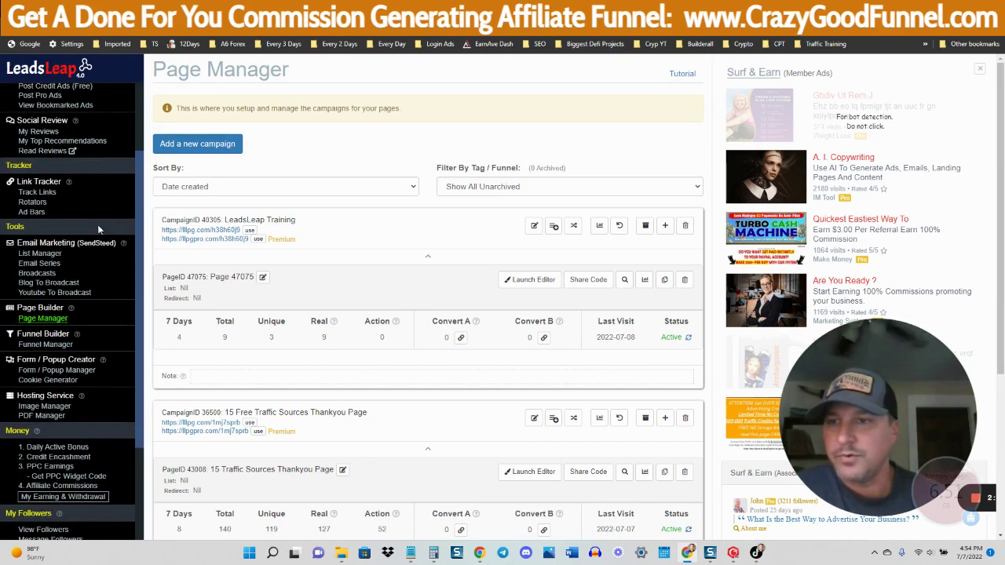
pyautogui.scroll(-3, 106, 224)
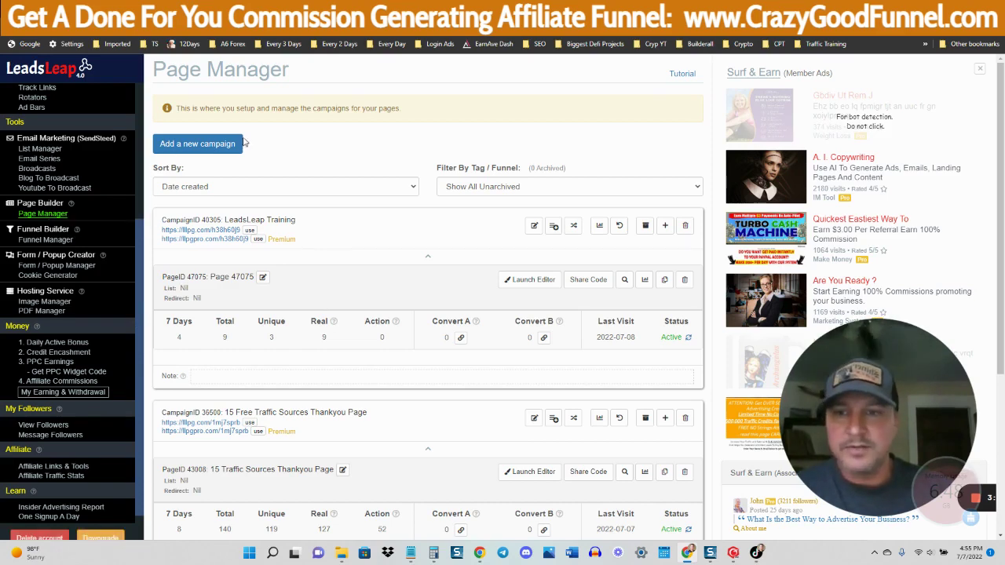
pyautogui.scroll(-3, 422, 258)
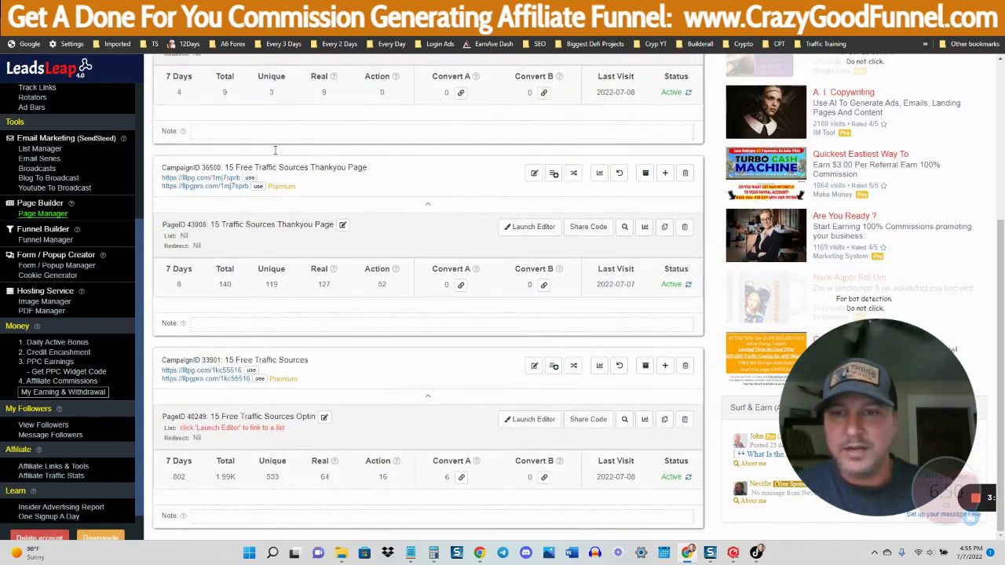
pyautogui.scroll(5, 430, 366)
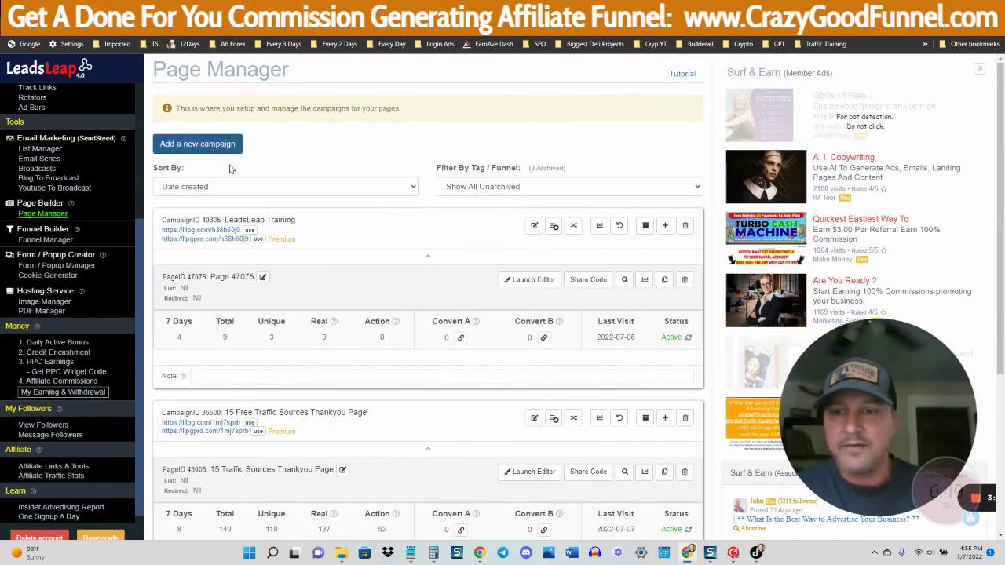
pyautogui.scroll(-1, 616, 256)
pyautogui.scroll(-2, 192, 363)
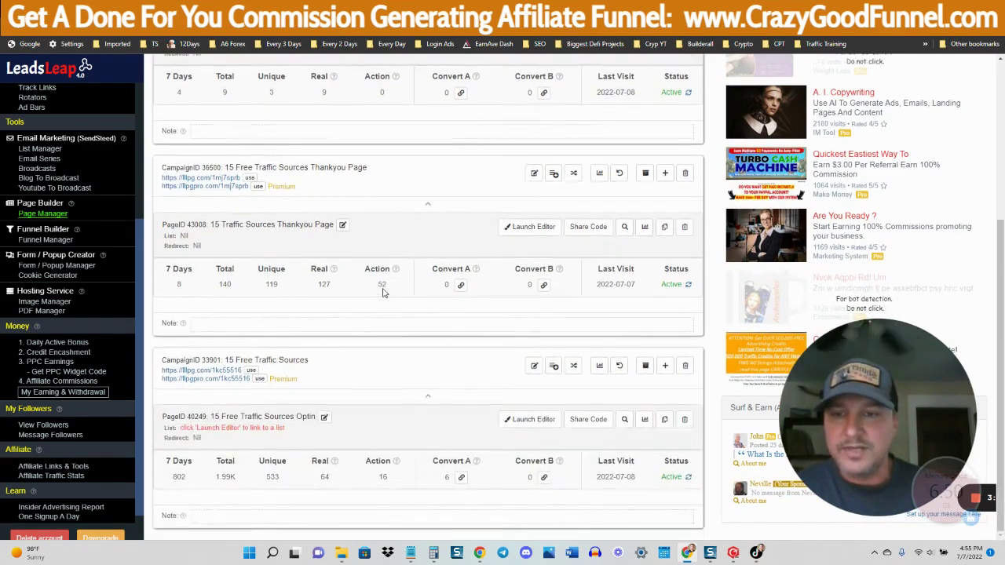
pyautogui.click(222, 384)
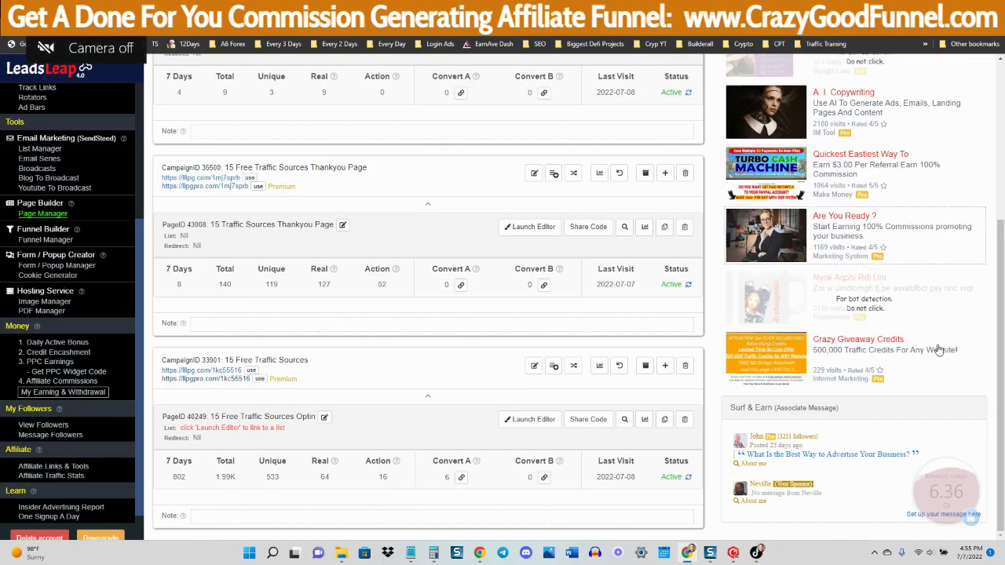
# Create a new campaign named Test Capture Page
pyautogui.scroll(2, 370, 275)
pyautogui.scroll(2, 373, 280)
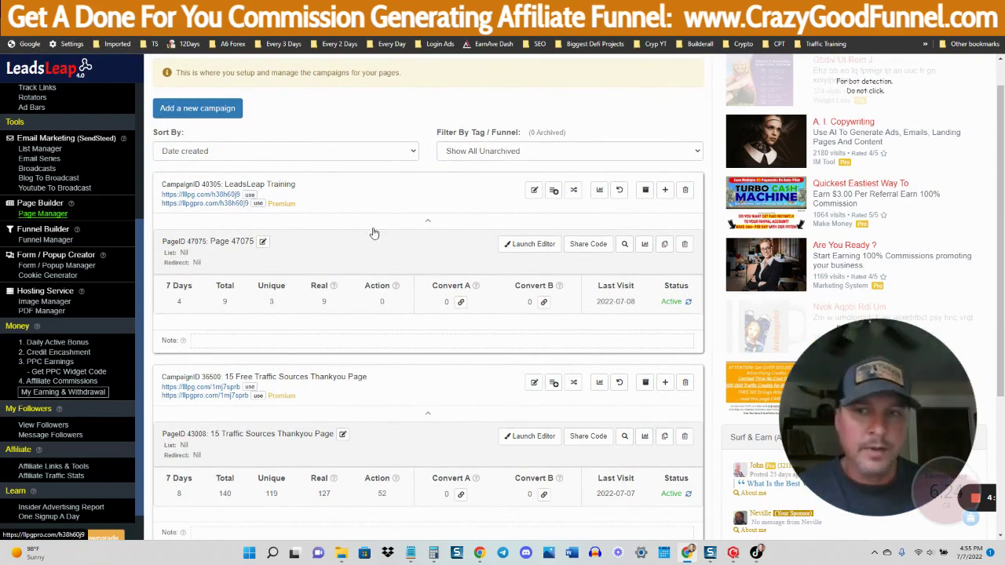
pyautogui.click(201, 110)
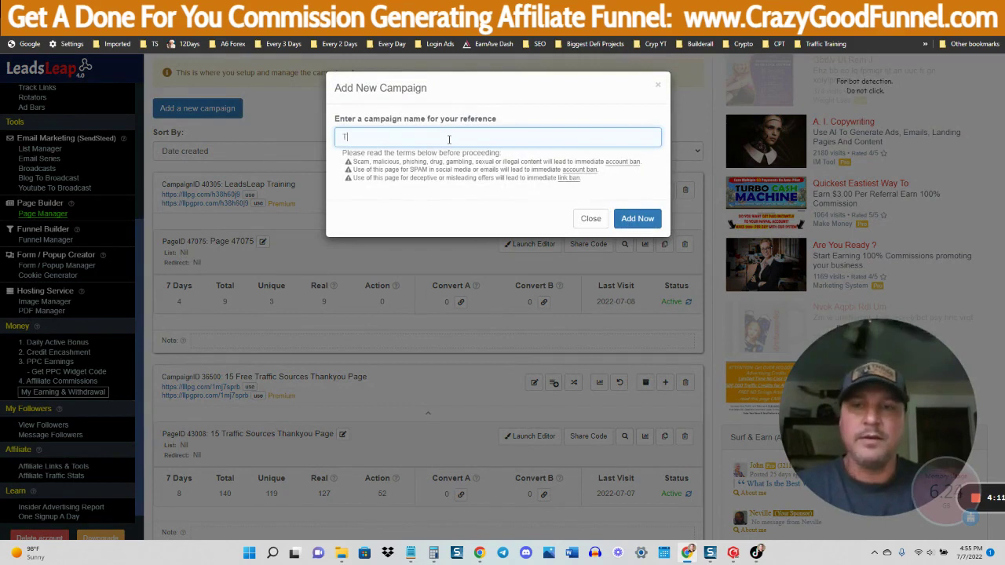
pyautogui.write('Test Capture Page')
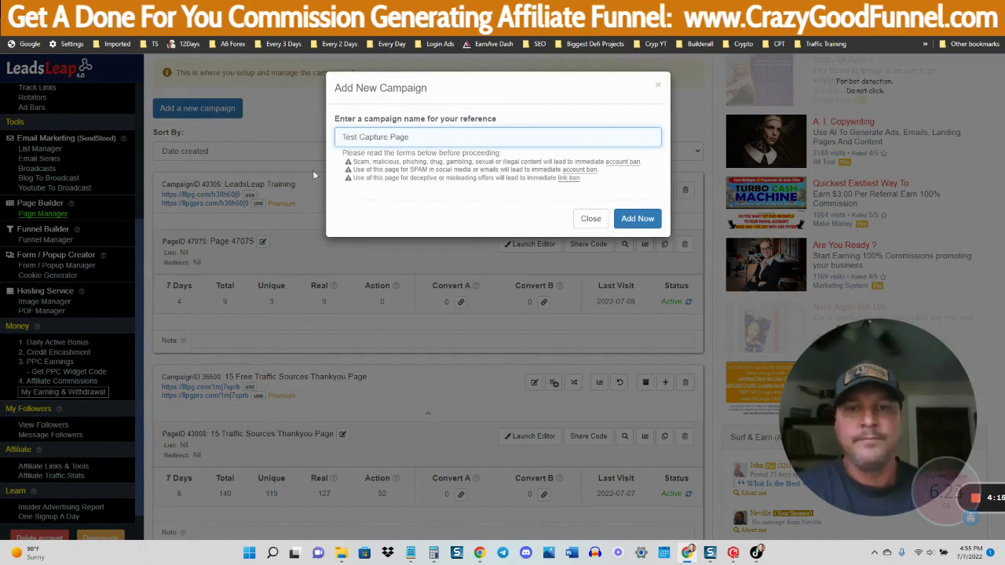
pyautogui.click(637, 218)
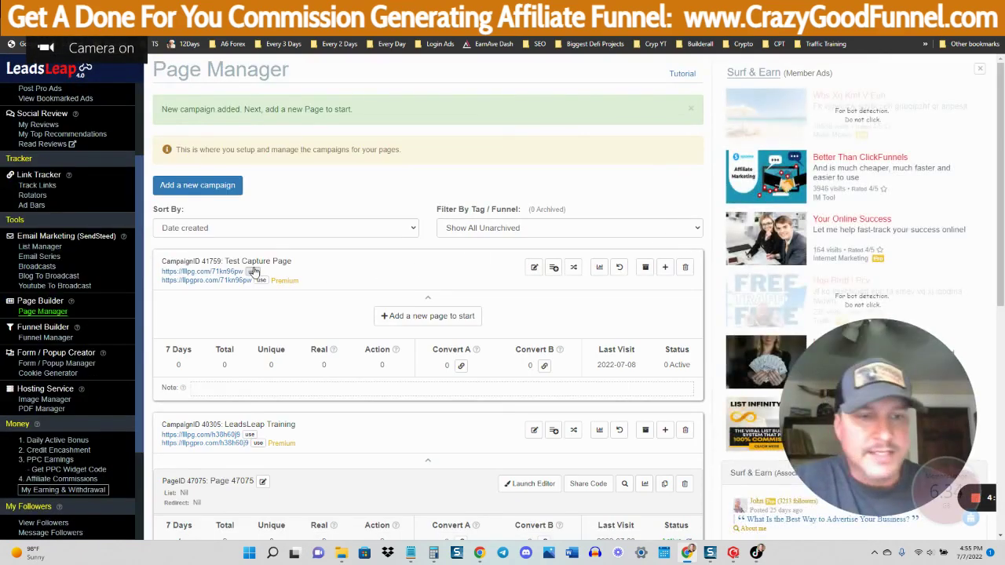
# Add a blank page to the Test Capture Page campaign
pyautogui.scroll(-1, 534, 270)
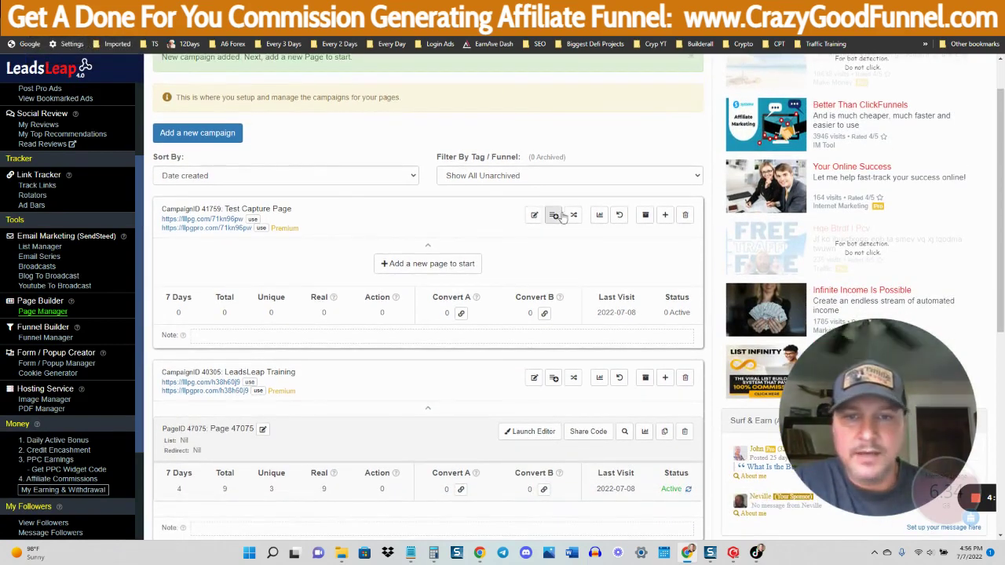
pyautogui.click(437, 269)
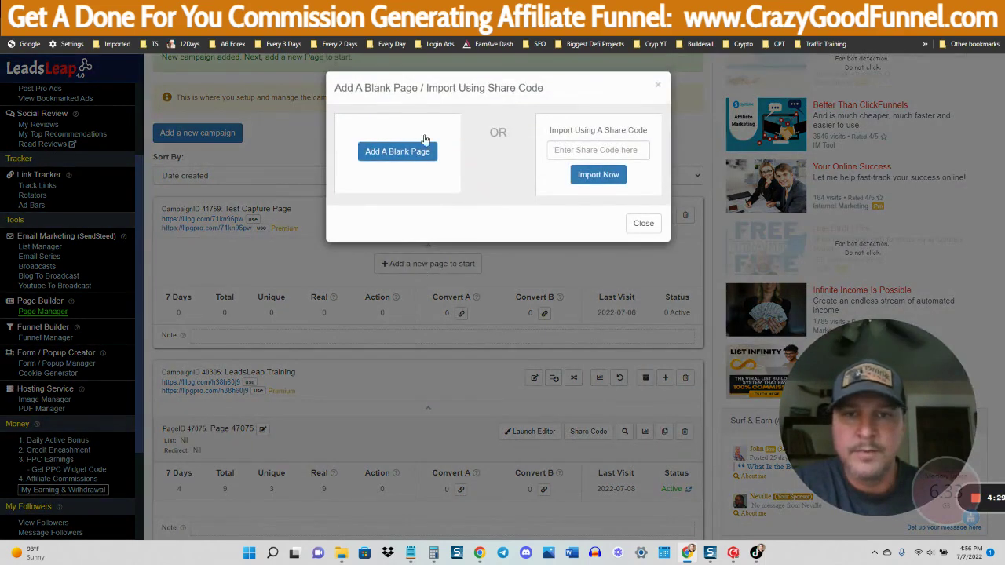
pyautogui.click(642, 150)
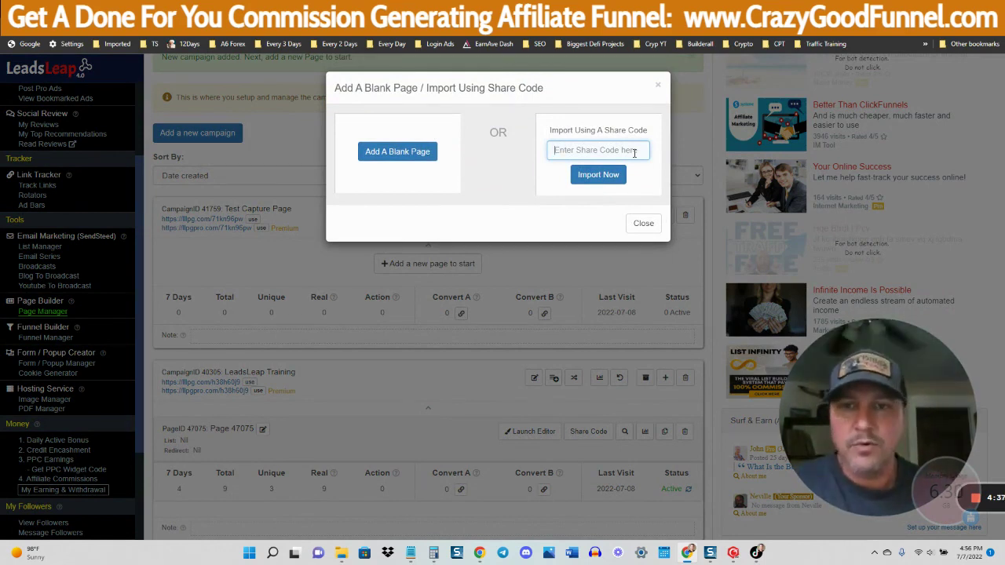
pyautogui.click(378, 152)
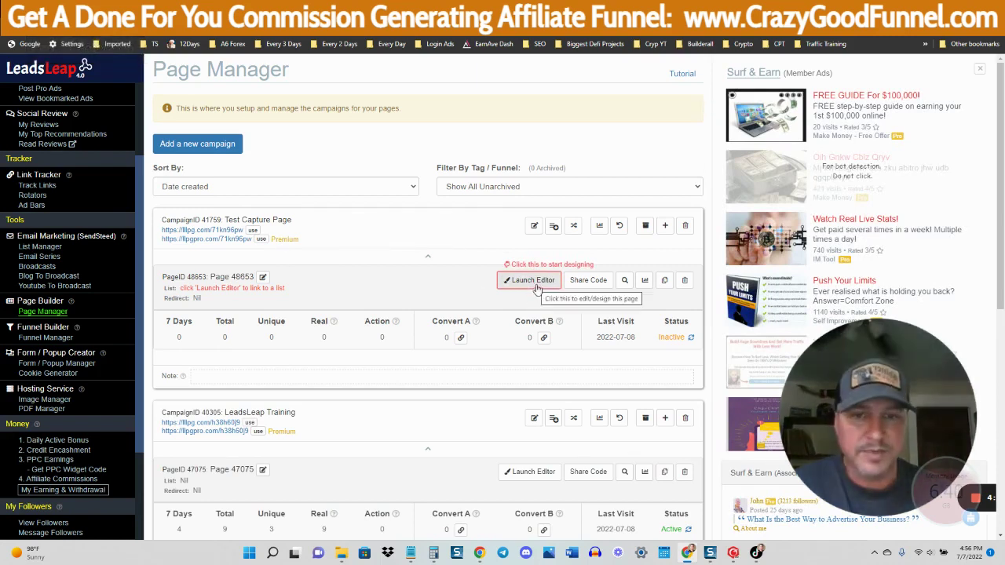
# Open page 48653 in Page Builder and choose the 1-column with full-width top bar opt-in template
pyautogui.click(534, 284)
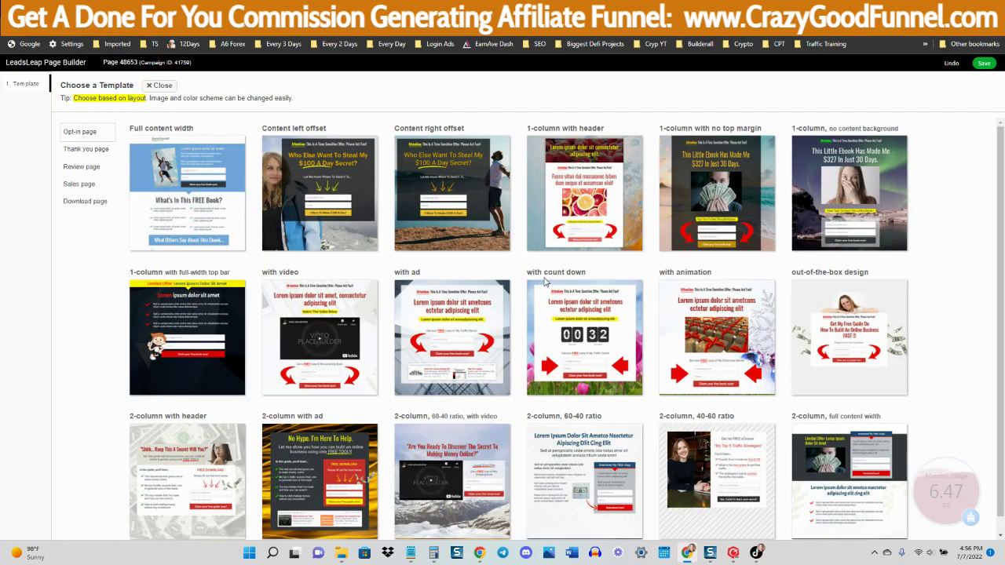
pyautogui.scroll(-1, 713, 242)
pyautogui.scroll(1, 636, 245)
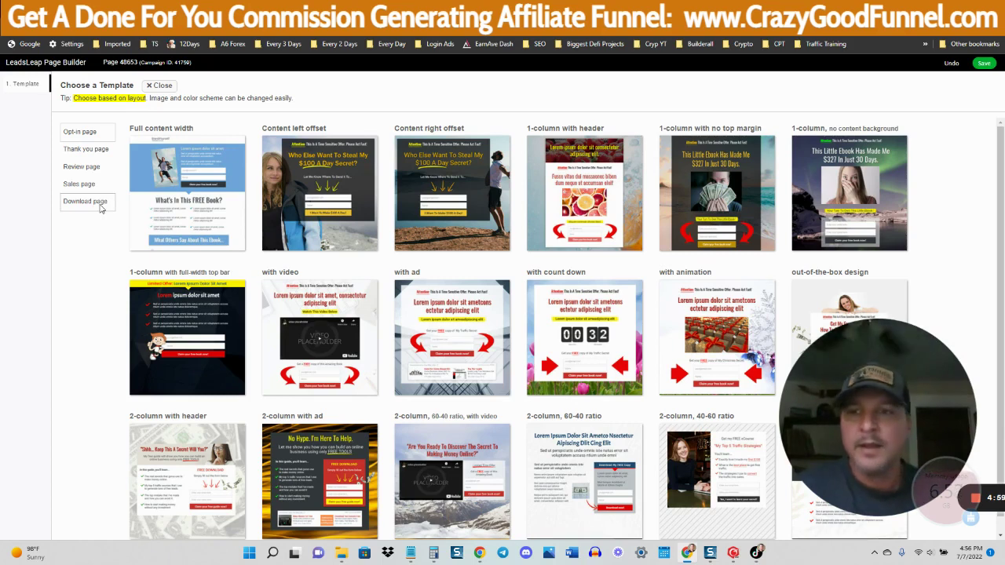
pyautogui.scroll(-1, 596, 248)
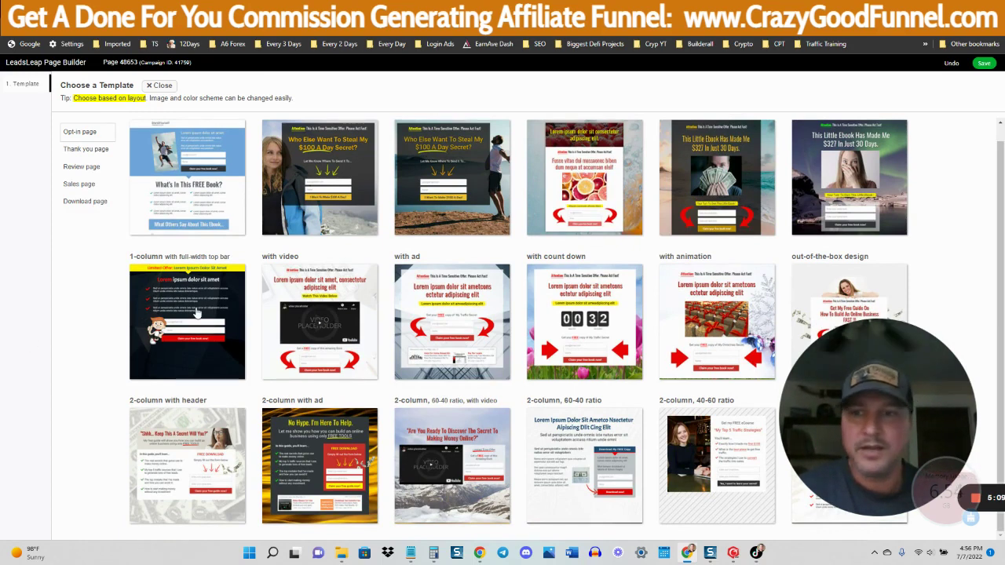
pyautogui.click(196, 313)
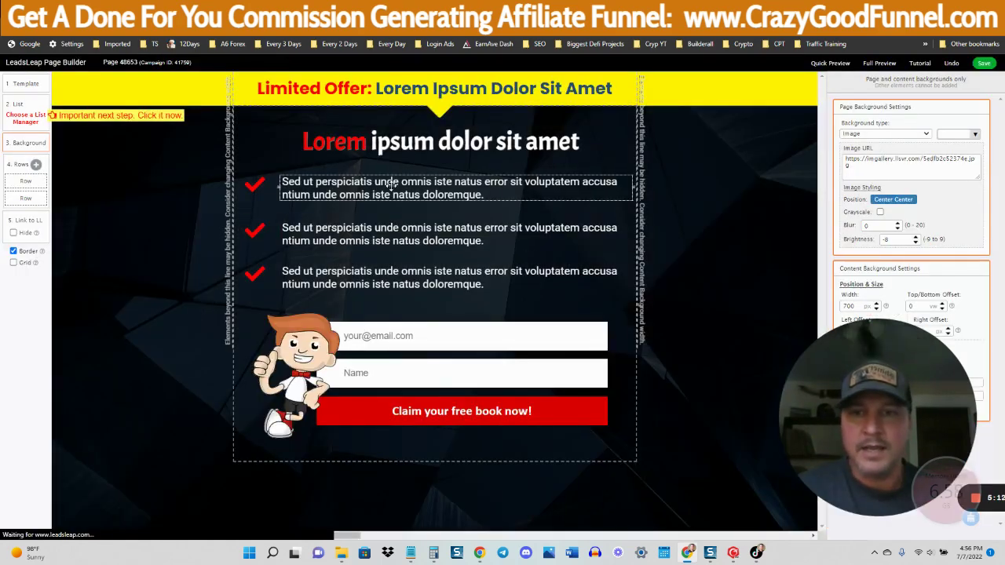
# Delete the first two bullet paragraphs from the template
pyautogui.click(390, 183)
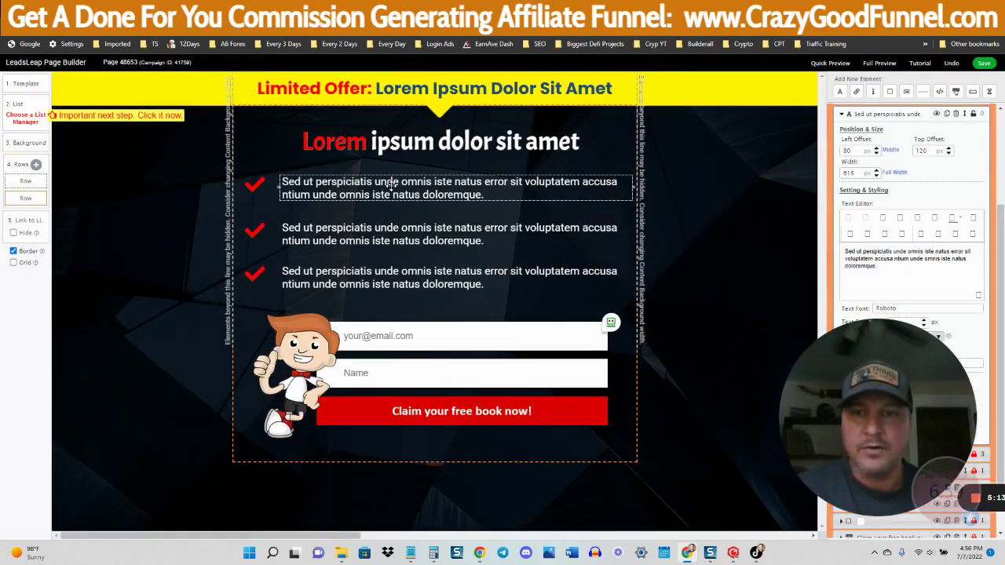
pyautogui.click(955, 114)
pyautogui.click(531, 239)
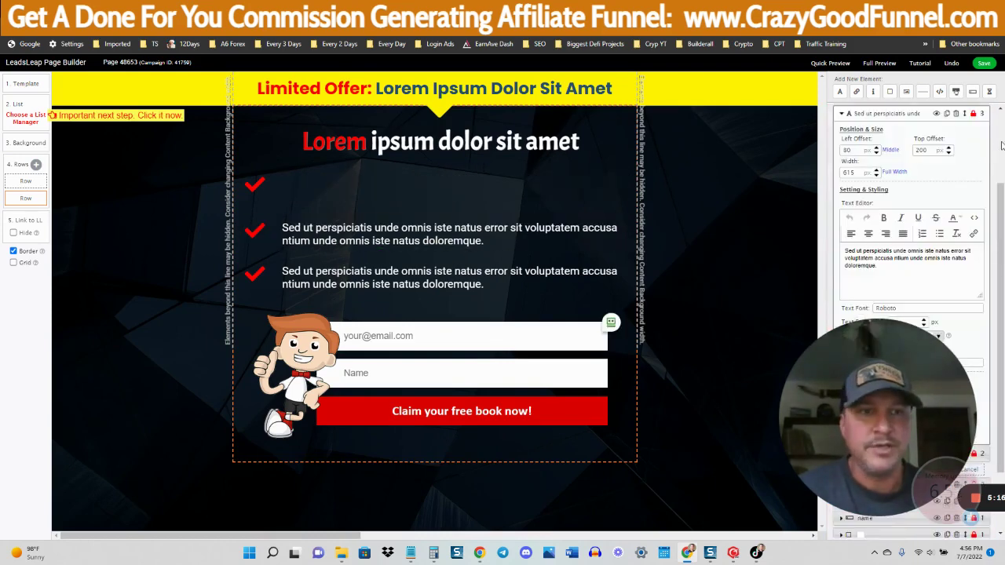
pyautogui.click(955, 114)
# Delete one checkmark and move the last bullet paragraph up under the heading
pyautogui.click(259, 180)
pyautogui.click(955, 136)
pyautogui.moveTo(445, 276); pyautogui.dragTo(442, 185)
# Replace the main heading with a centred 'This is My Headline'
pyautogui.click(440, 149)
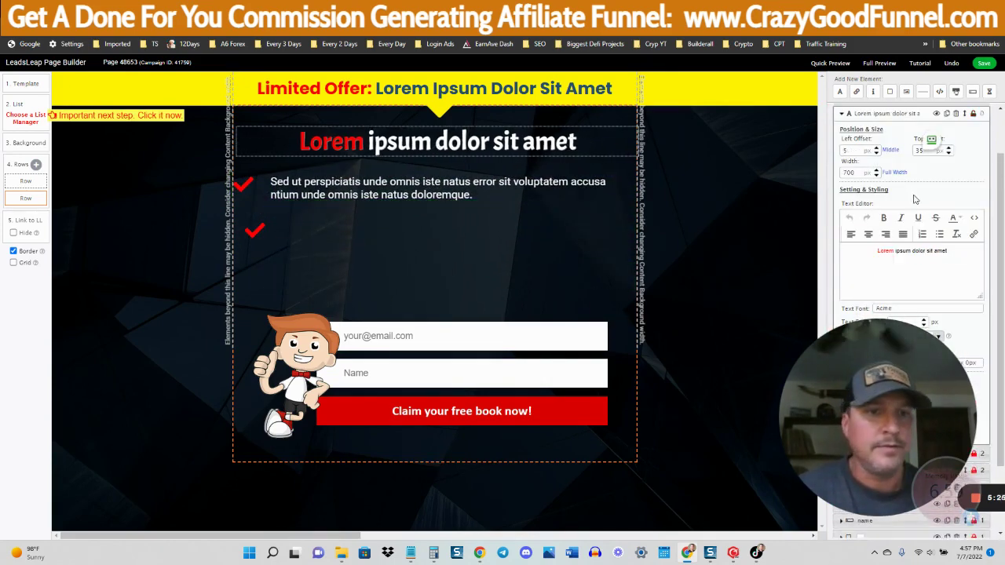
pyautogui.moveTo(947, 252); pyautogui.dragTo(871, 254)
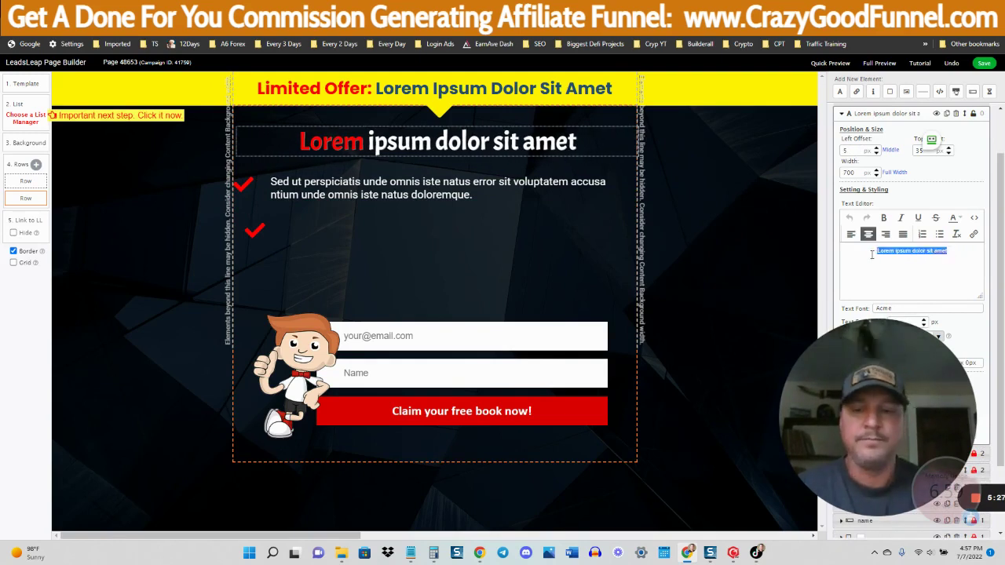
pyautogui.write('This is My Headline')
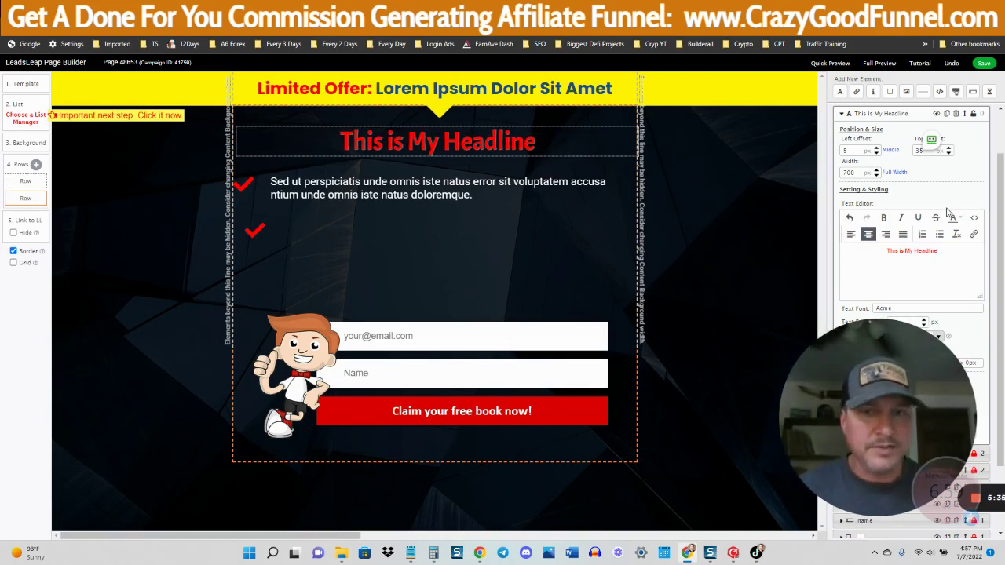
# Delete both remaining checkmark icons
pyautogui.click(243, 184)
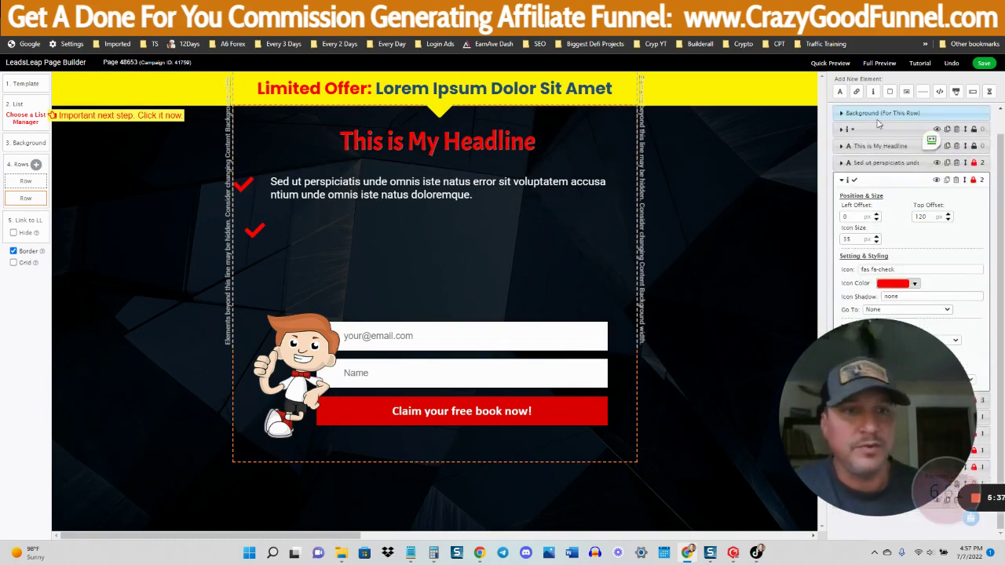
pyautogui.click(957, 182)
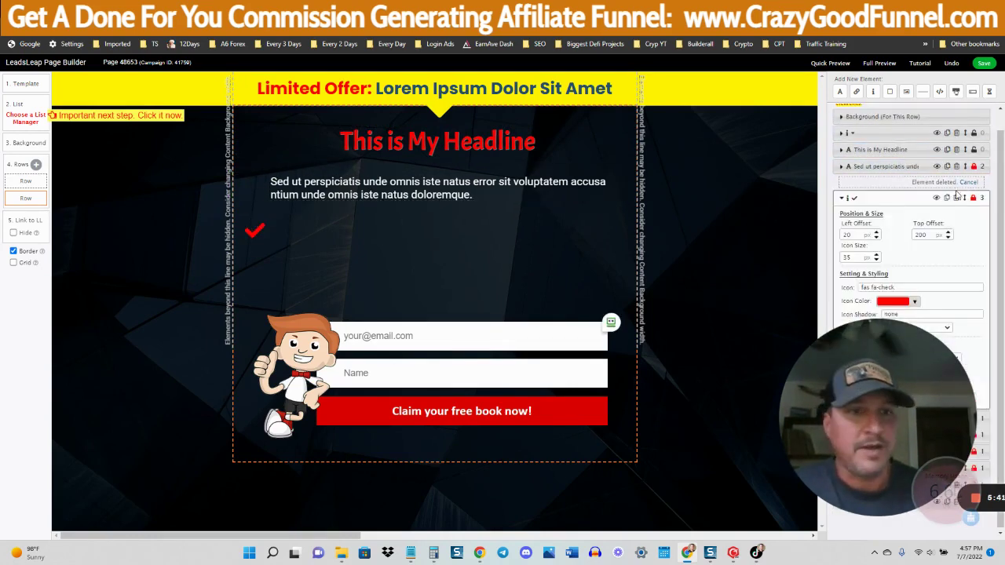
pyautogui.click(956, 198)
# Move the email form and cartoon up, shorten the content area, and return to Page Manager
pyautogui.moveTo(441, 344); pyautogui.dragTo(424, 245)
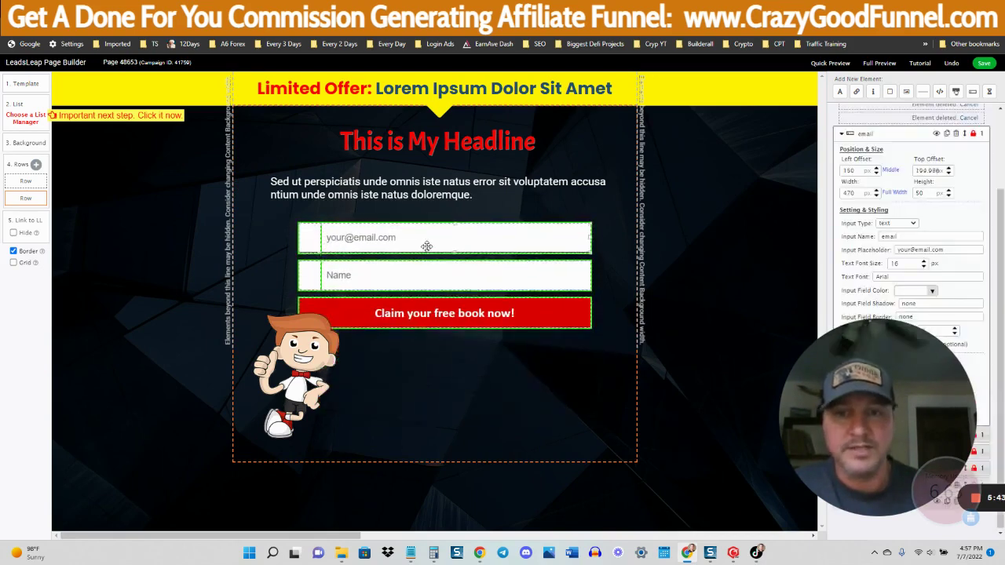
pyautogui.moveTo(283, 375); pyautogui.dragTo(278, 284)
pyautogui.moveTo(468, 462); pyautogui.dragTo(467, 366)
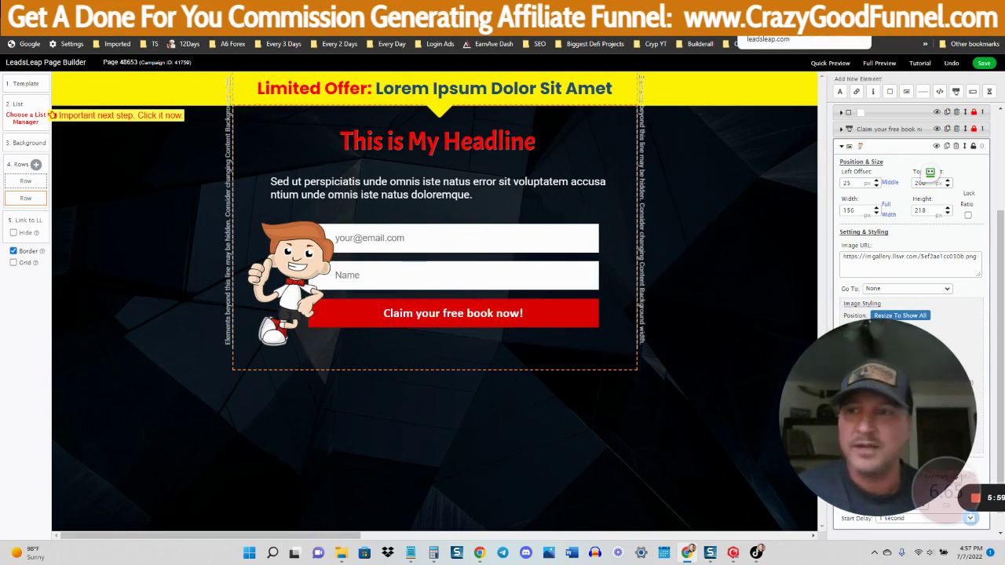
pyautogui.click(785, 28)
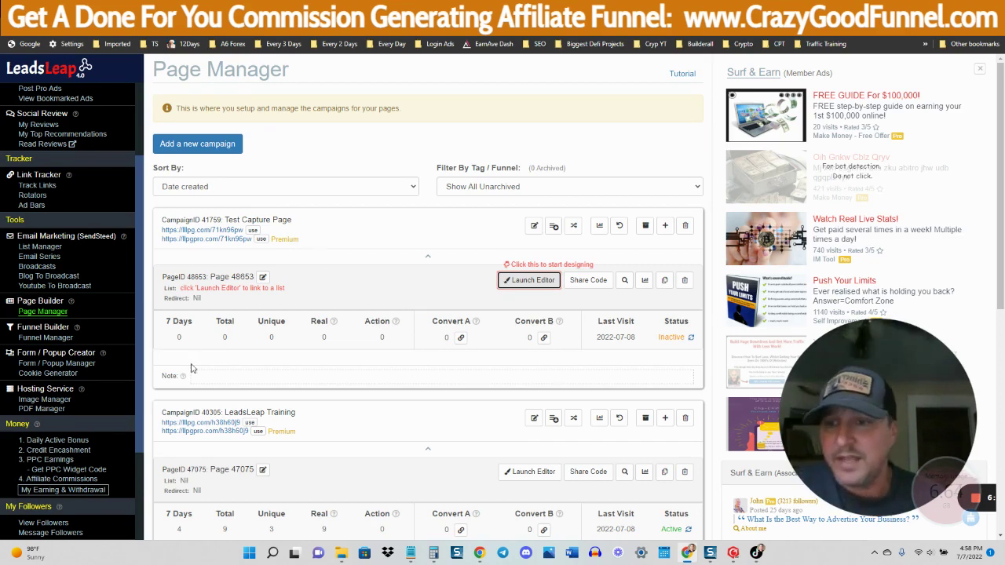
# Open the Test pop up campaign's New Widget popup in the PopupXpert editor
pyautogui.click(59, 364)
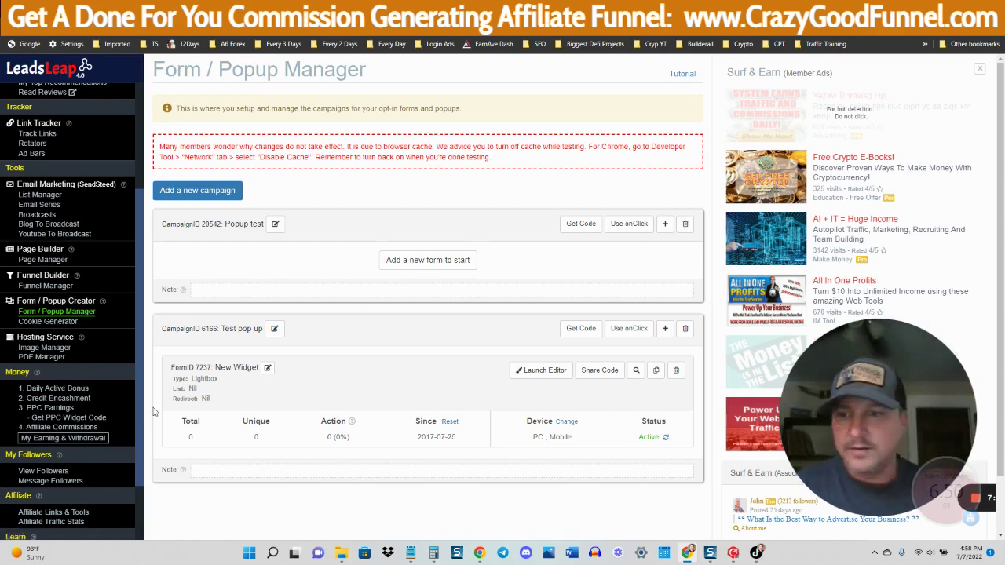
pyautogui.click(540, 370)
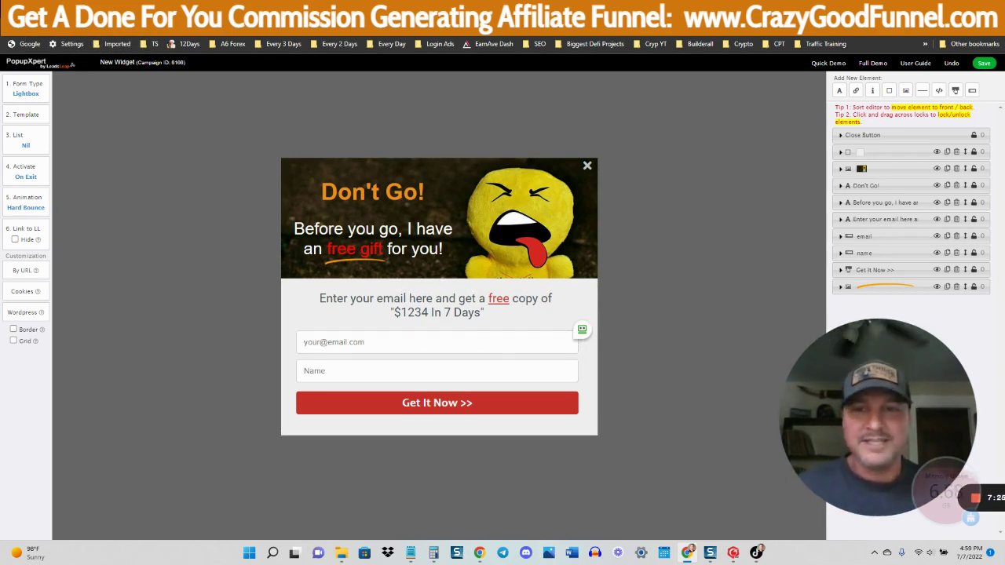
# Expand the popup's Name field settings, then close the editor back to Form / Popup Manager
pyautogui.click(436, 367)
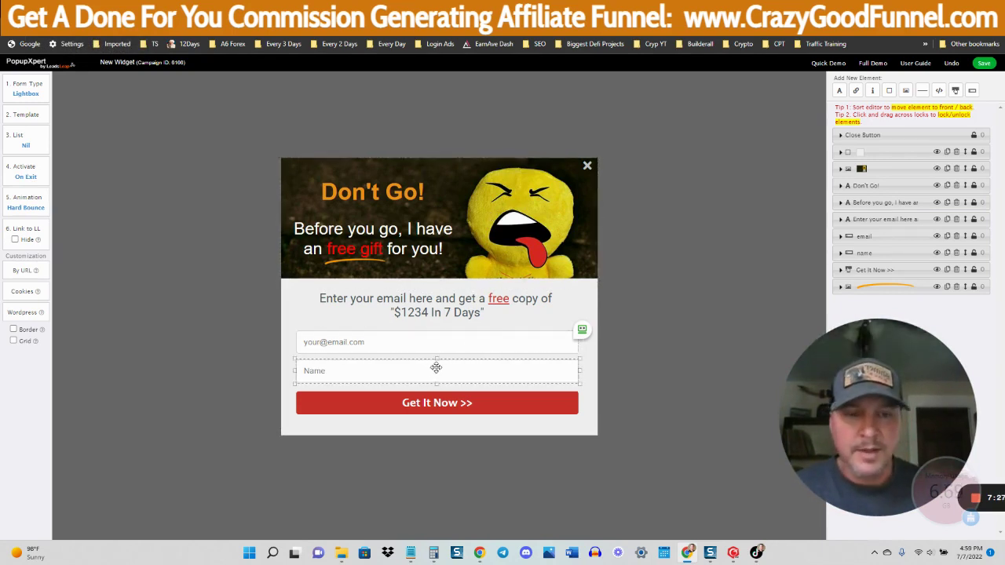
pyautogui.doubleClick(453, 363)
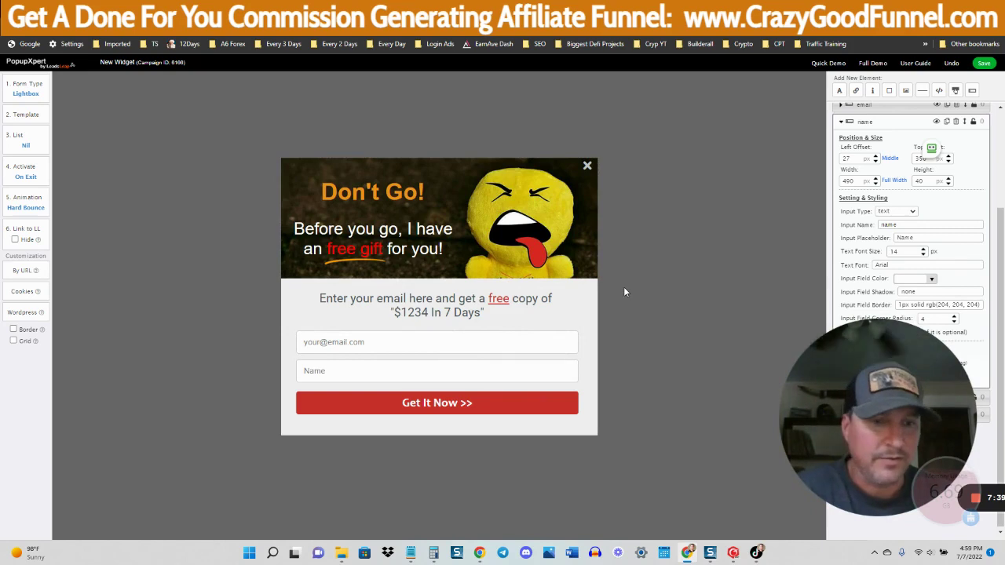
pyautogui.moveTo(976, 436); pyautogui.dragTo(917, 357)
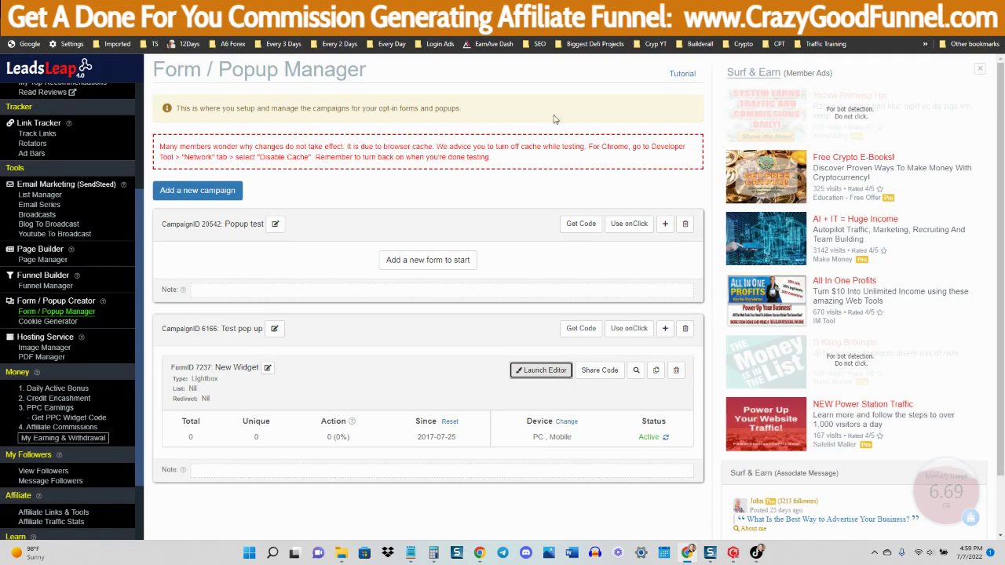
pyautogui.hotkey('ctrl', 'w')
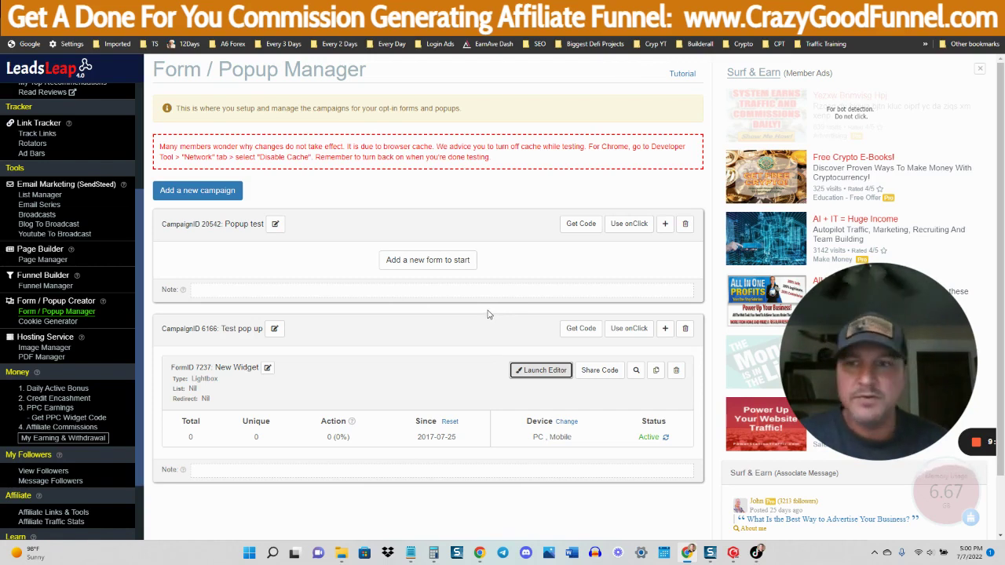
pyautogui.moveTo(937, 318); pyautogui.dragTo(921, 346)
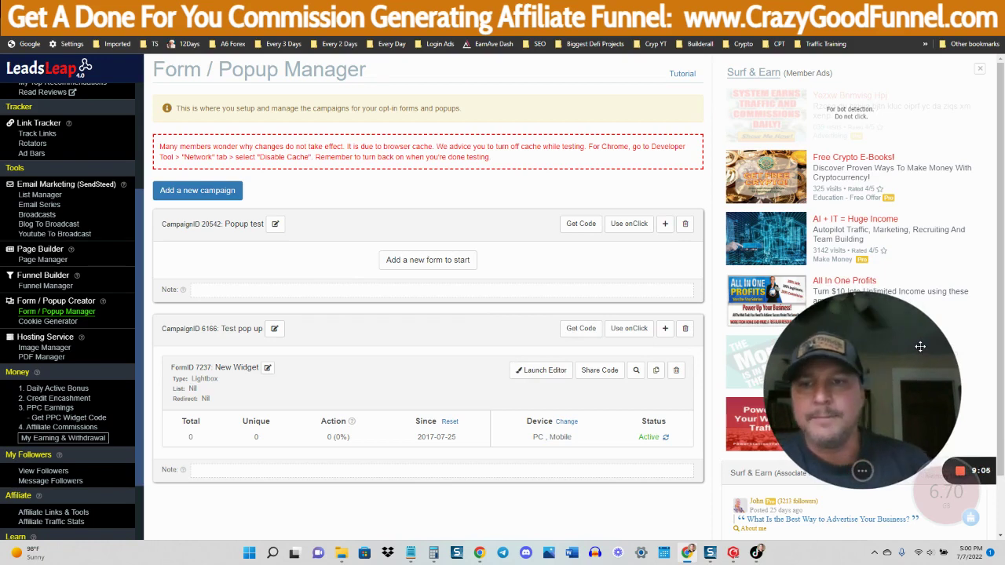